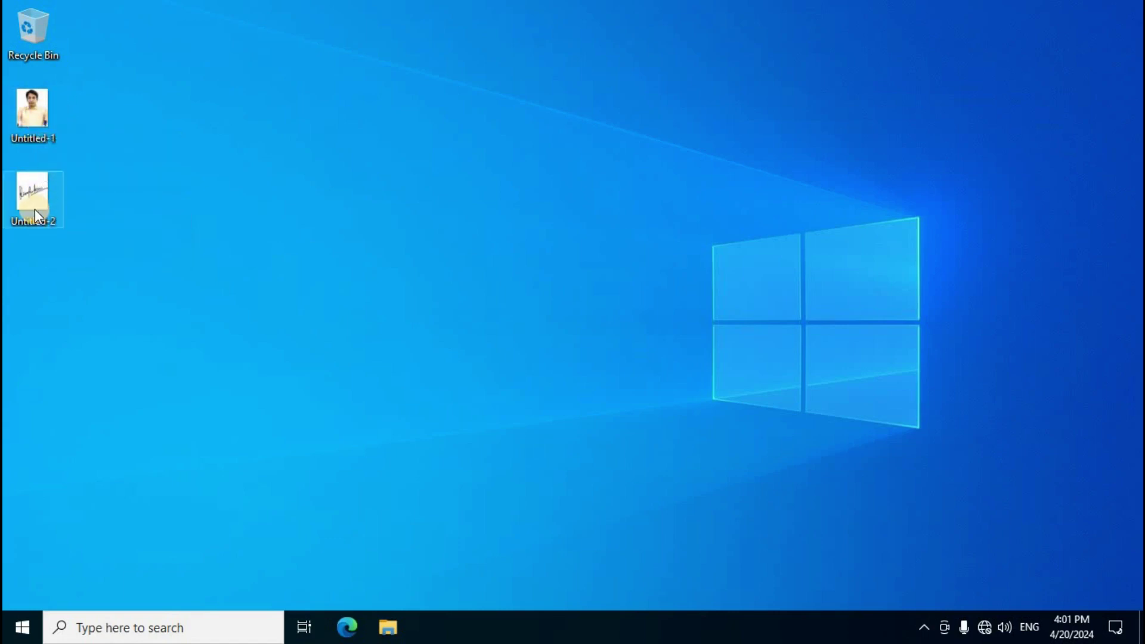
# Open the Untitled-1 image from the desktop in Photos and bring up its print settings
pyautogui.rightClick(36, 109)
pyautogui.moveTo(103, 334)
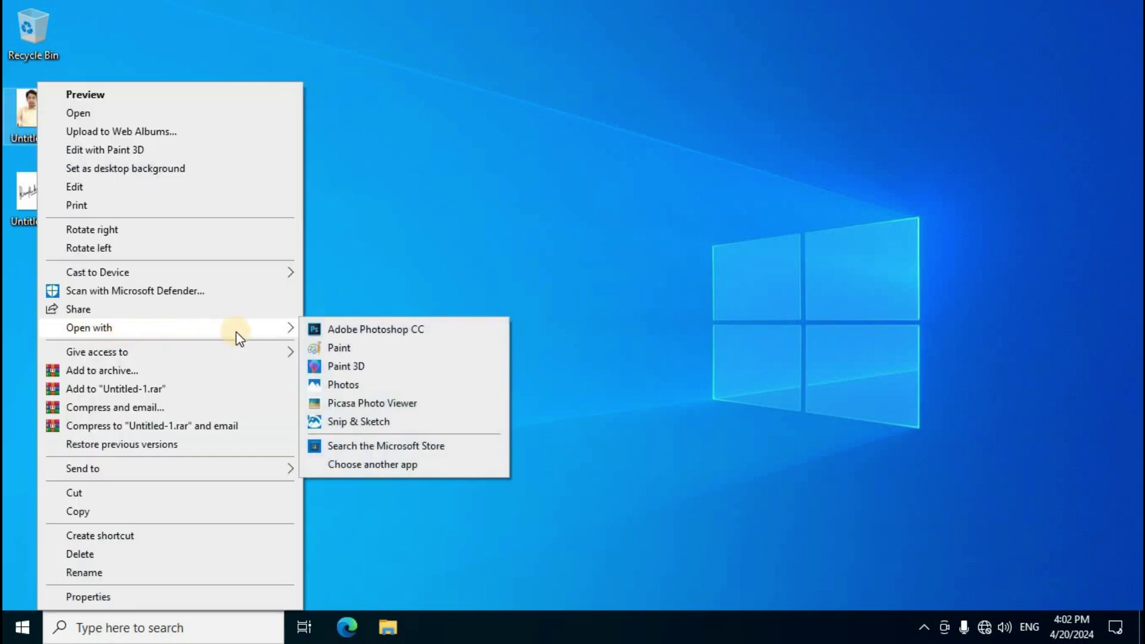
pyautogui.click(351, 386)
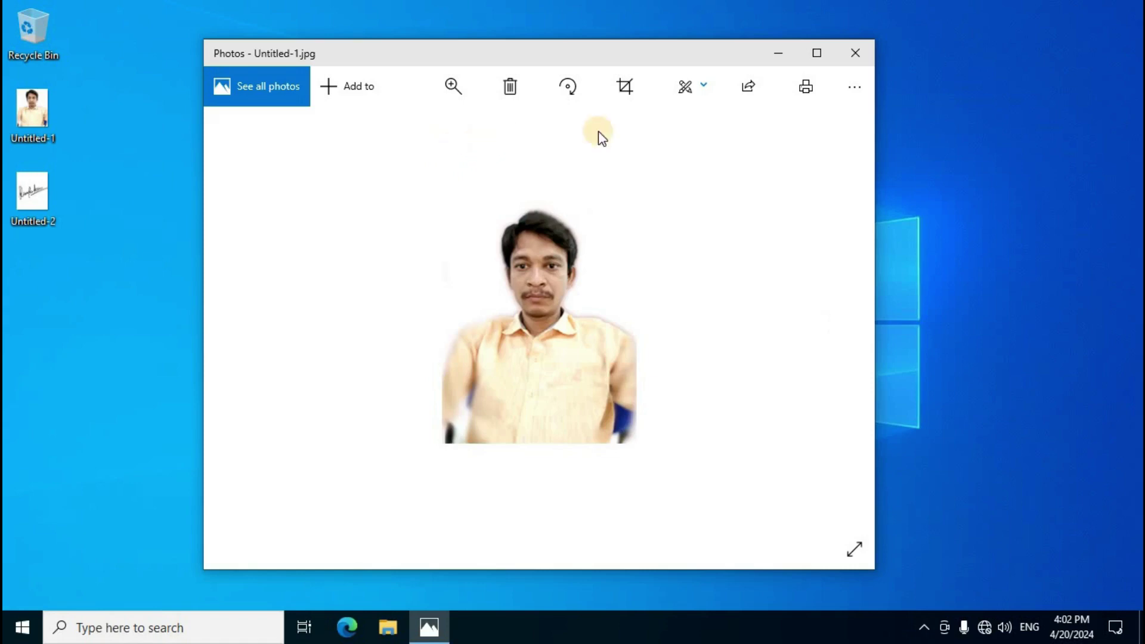
pyautogui.click(809, 89)
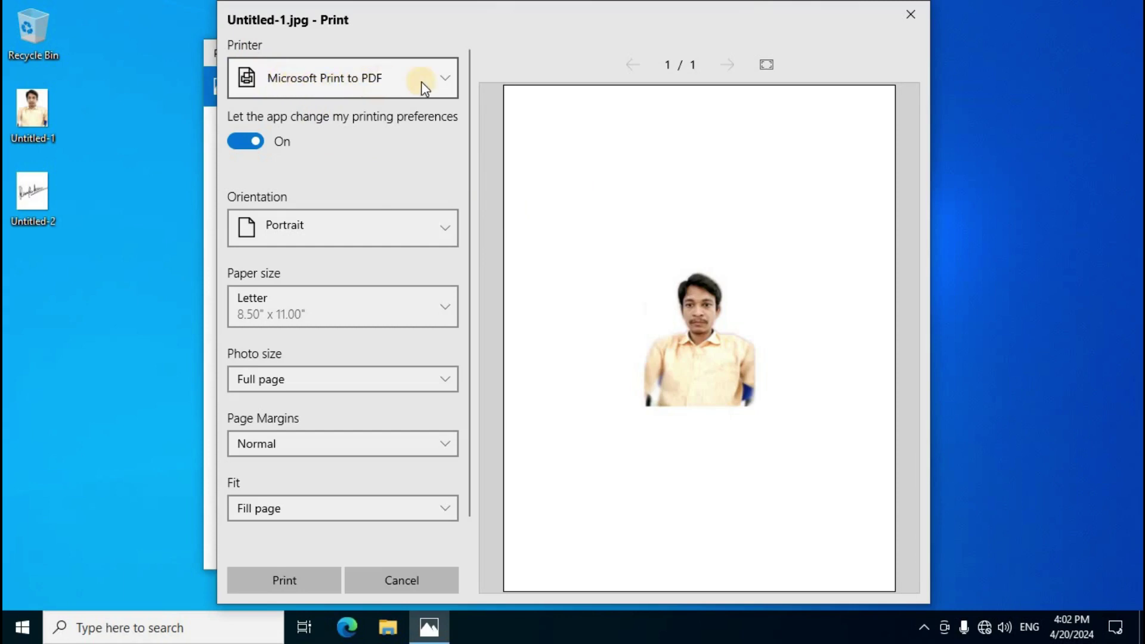
# Choose Microsoft Print to PDF as the printer and Portrait as the orientation for the portrait photo
pyautogui.click(448, 82)
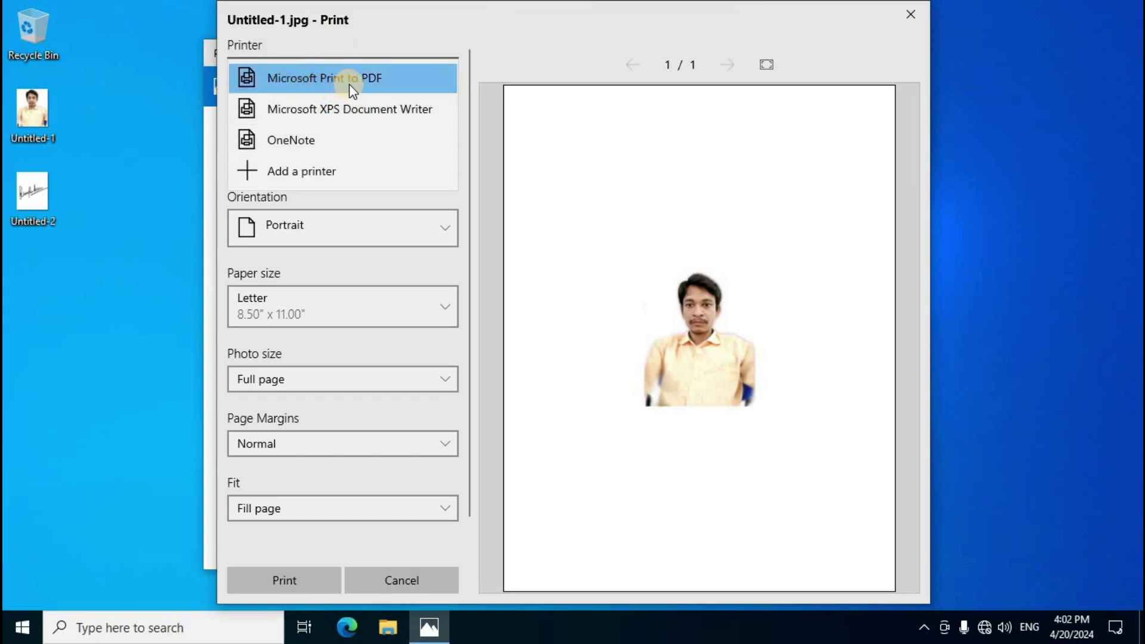
pyautogui.click(365, 83)
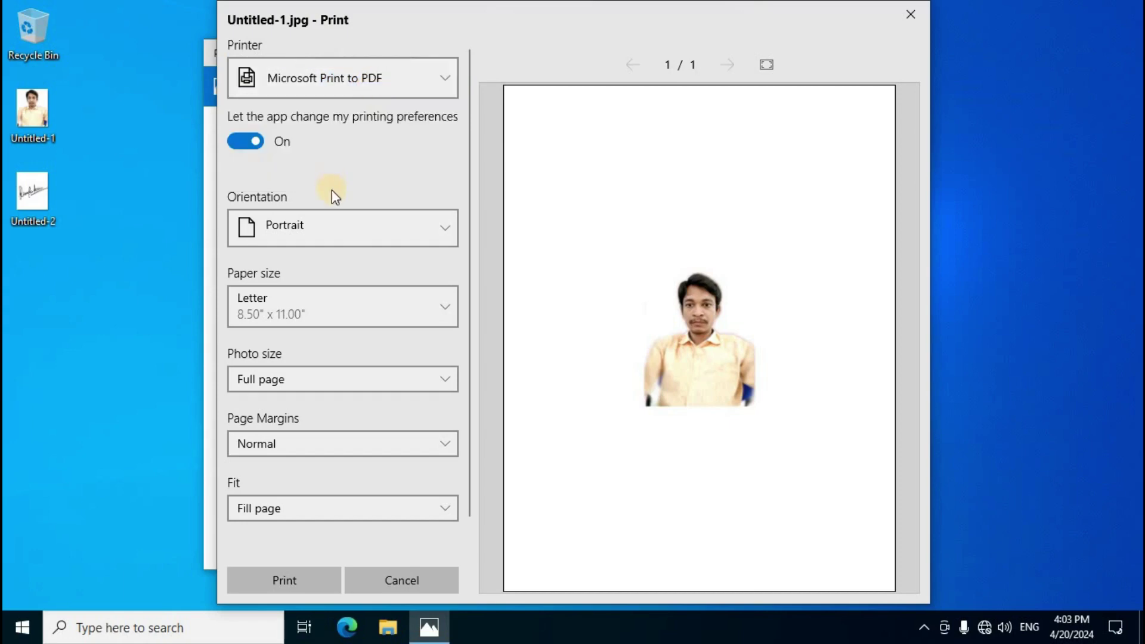
pyautogui.click(280, 228)
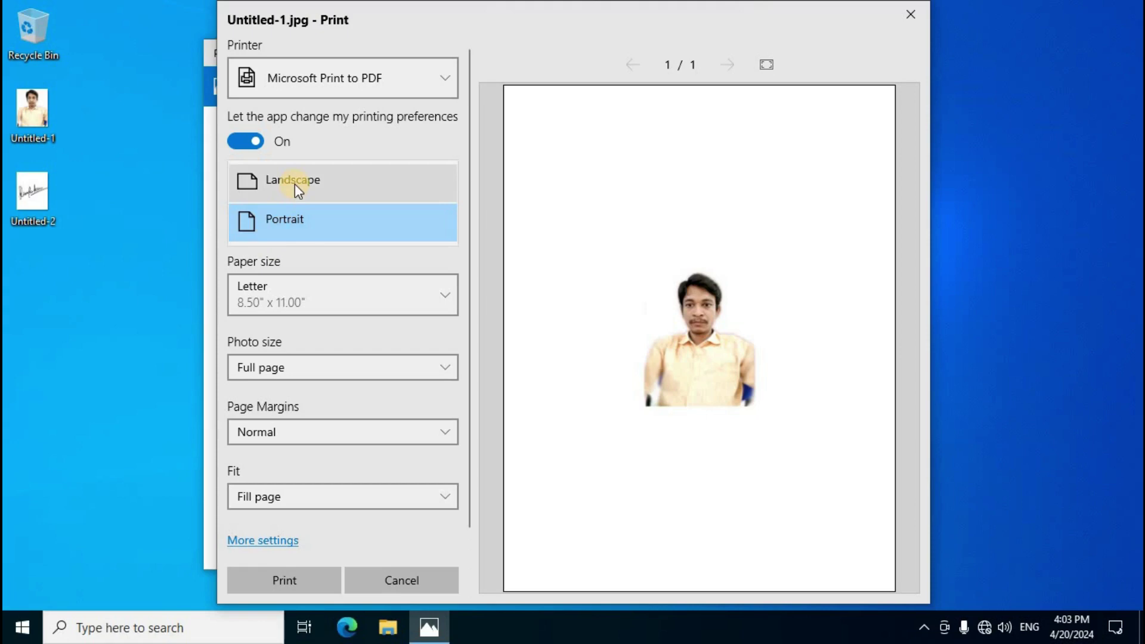
pyautogui.click(279, 220)
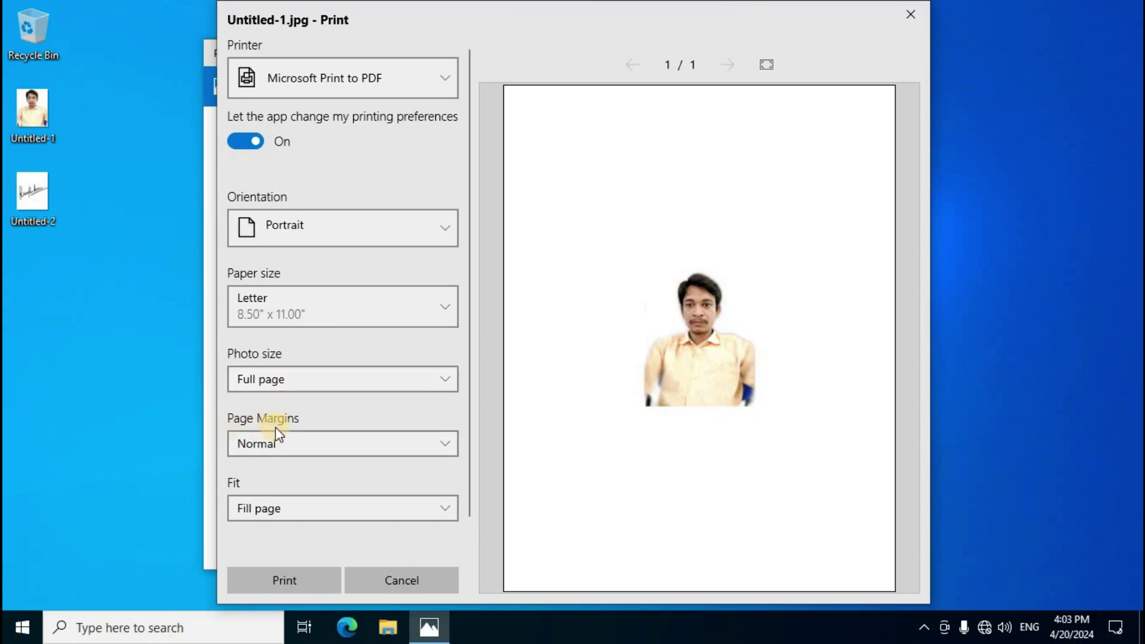
# Print the photo to a PDF on the Desktop, named with the person's name followed by "photo", and close the image
pyautogui.click(283, 582)
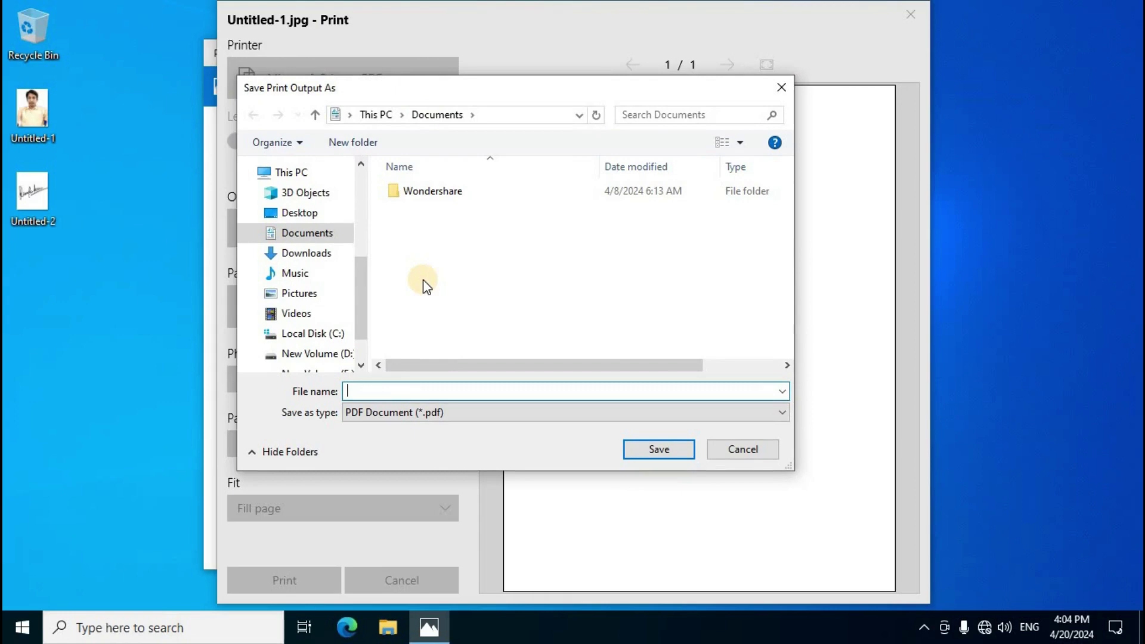
pyautogui.click(293, 213)
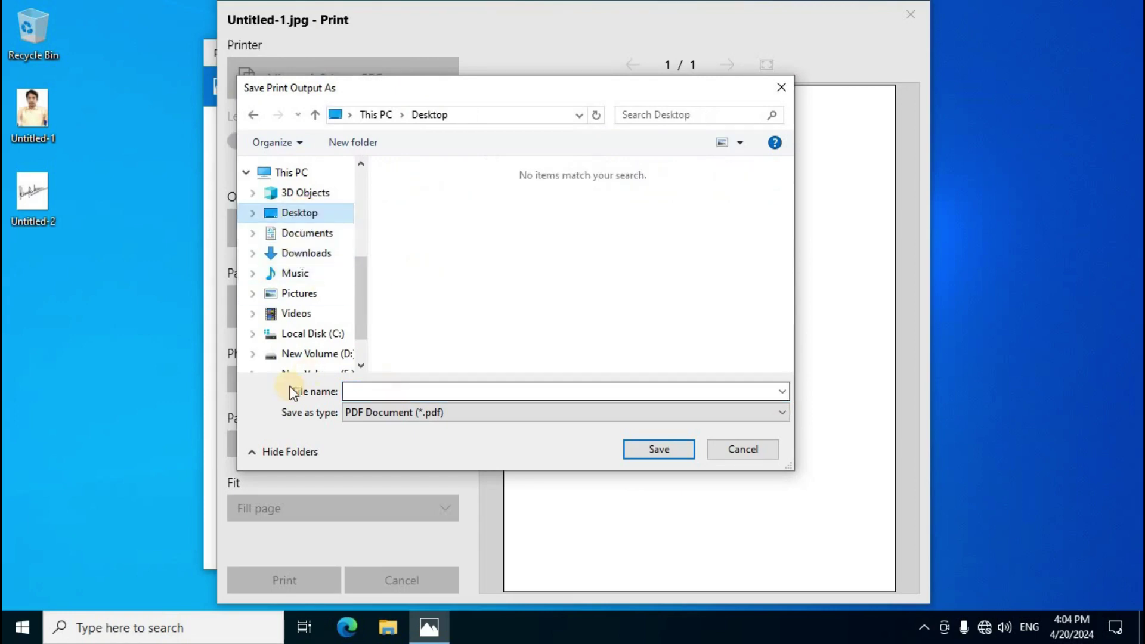
pyautogui.click(382, 393)
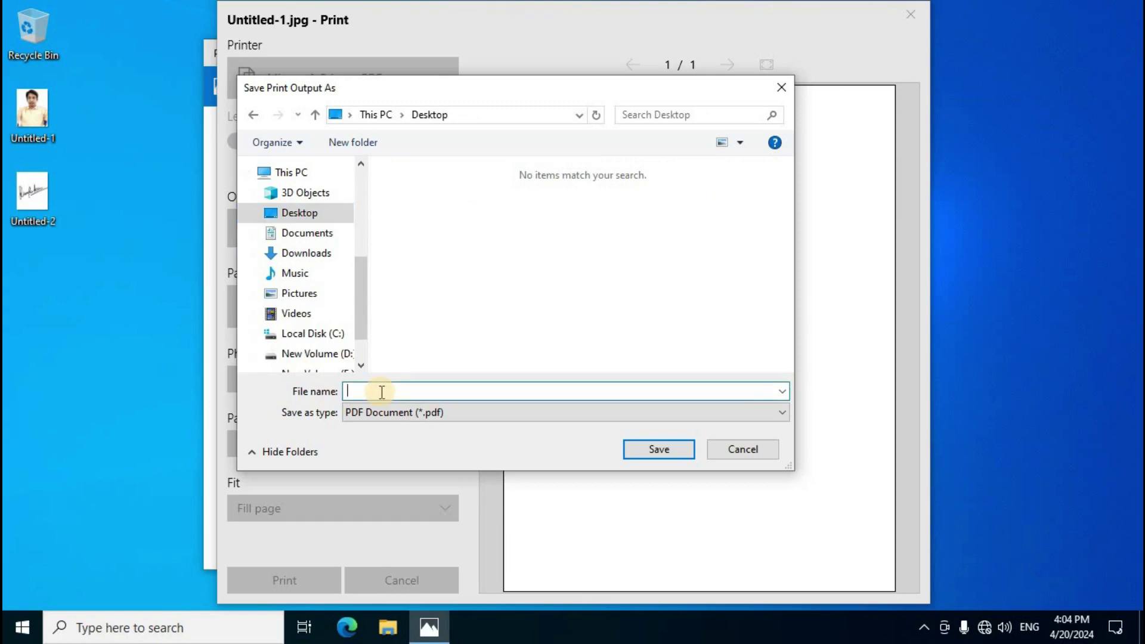
pyautogui.write('Chary photo')
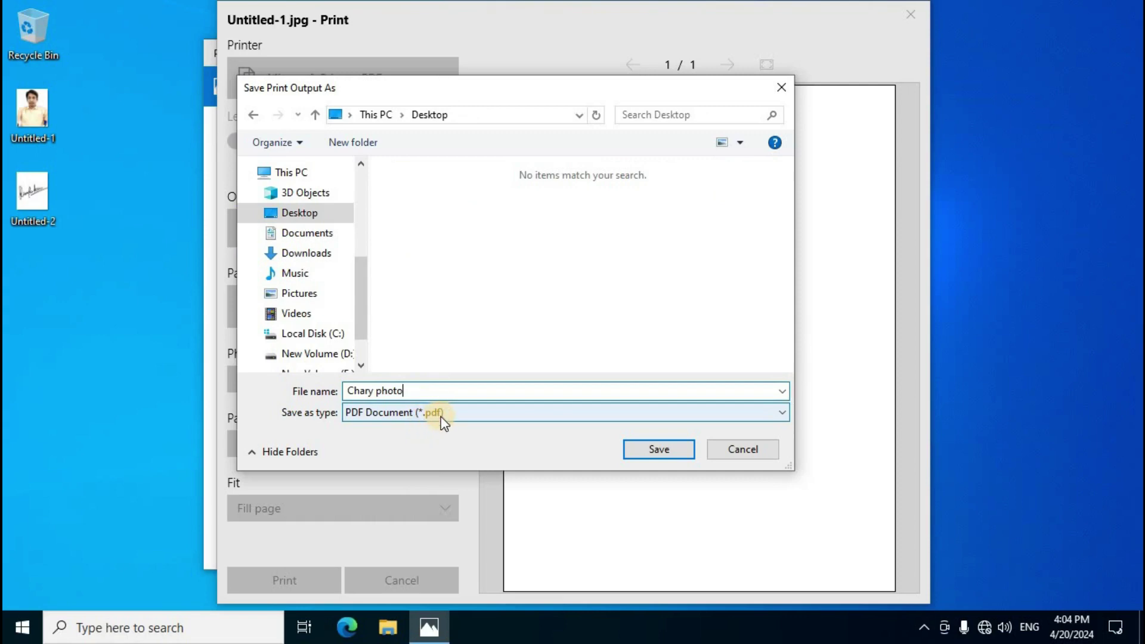
pyautogui.click(658, 449)
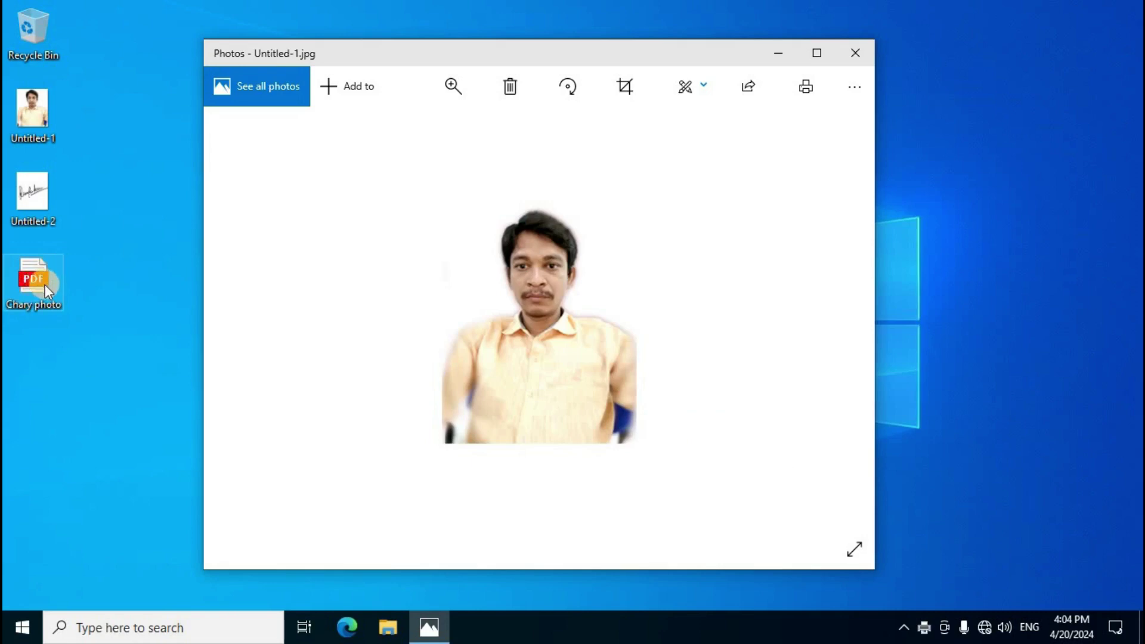
pyautogui.click(856, 53)
# Open the Untitled-2 signature image from the desktop in Photos and bring up its print settings
pyautogui.moveTo(45, 196)
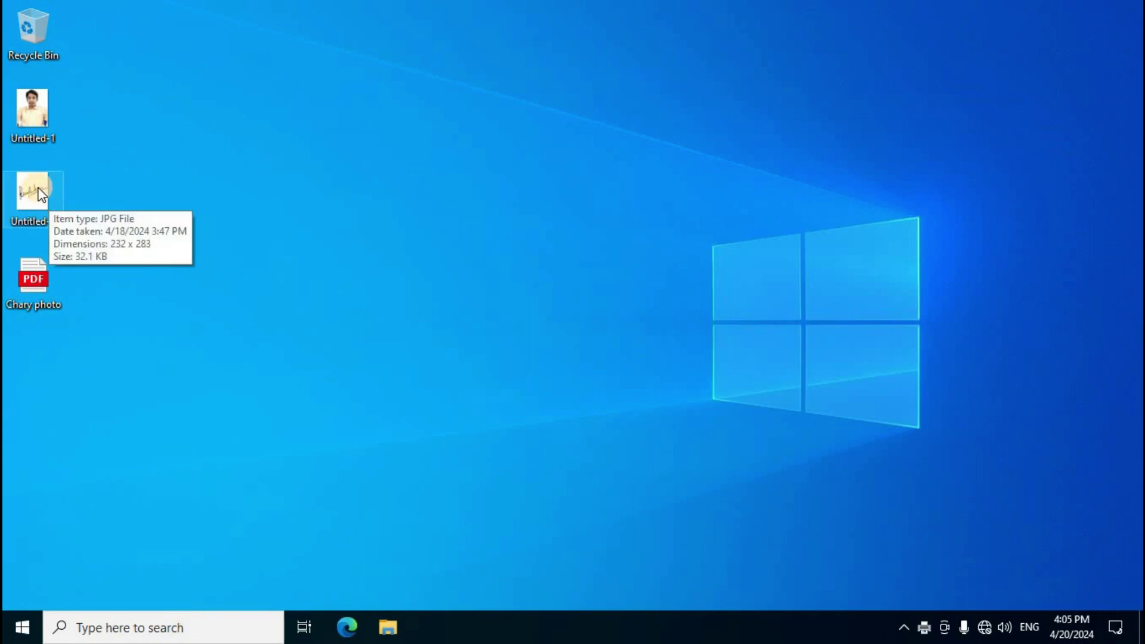
pyautogui.rightClick(40, 186)
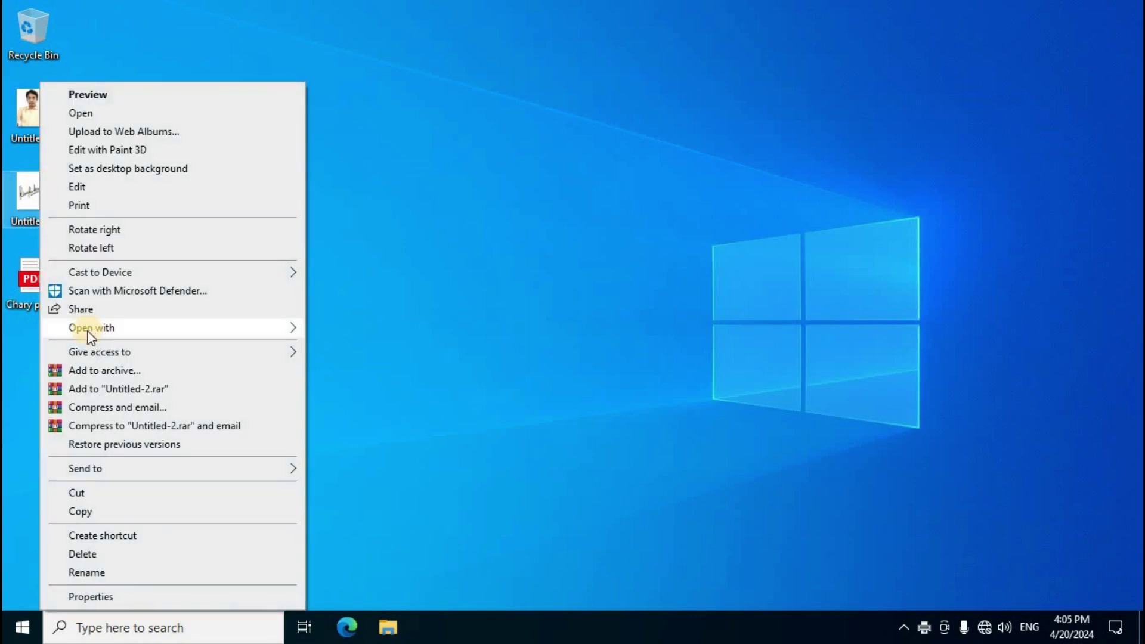
pyautogui.moveTo(125, 332)
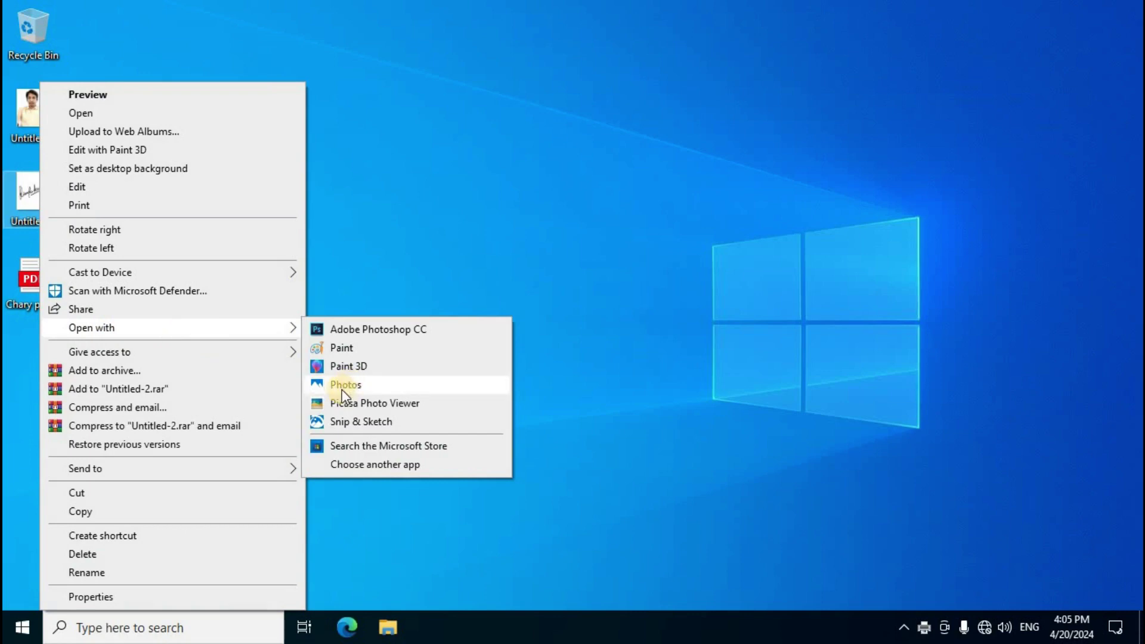
pyautogui.click(359, 390)
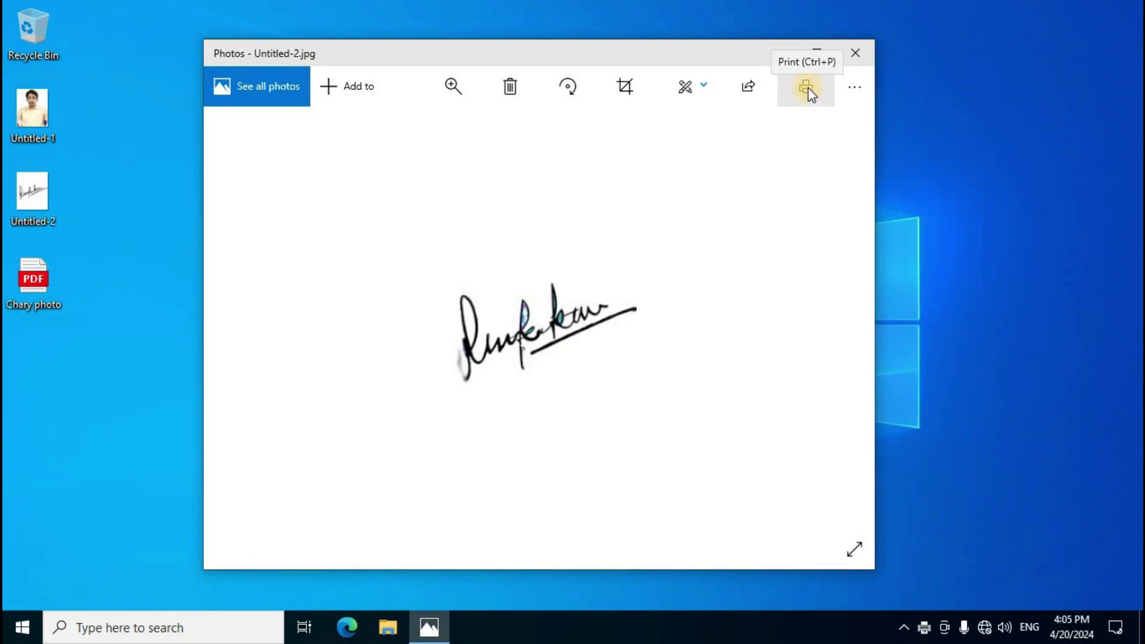
pyautogui.click(808, 88)
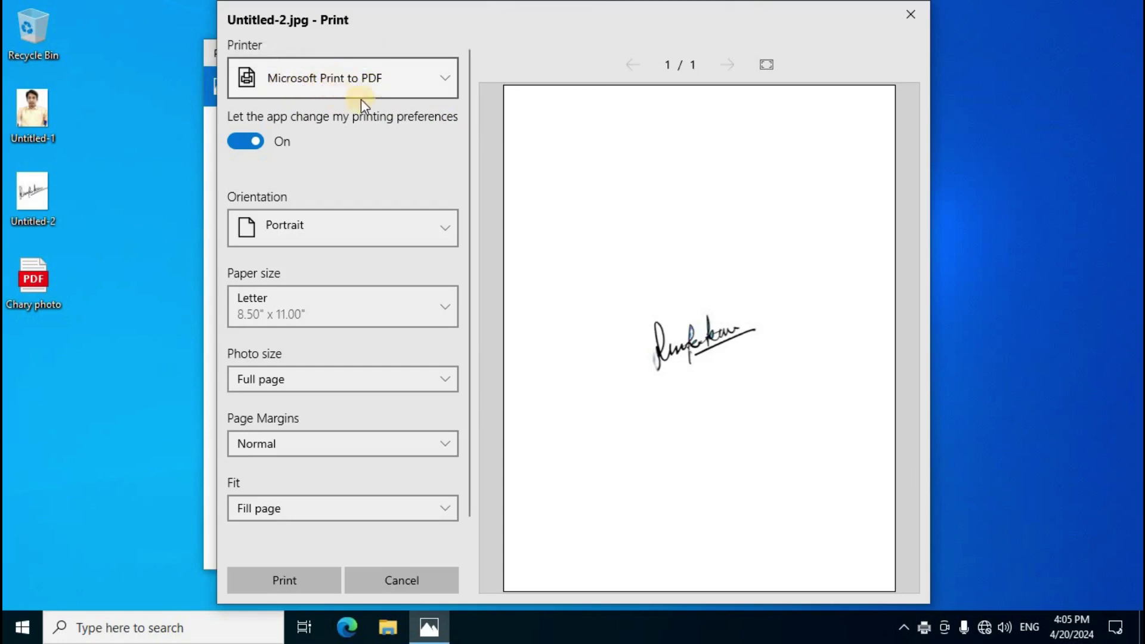
# Set the paper size of the signature printout to A4
pyautogui.click(448, 312)
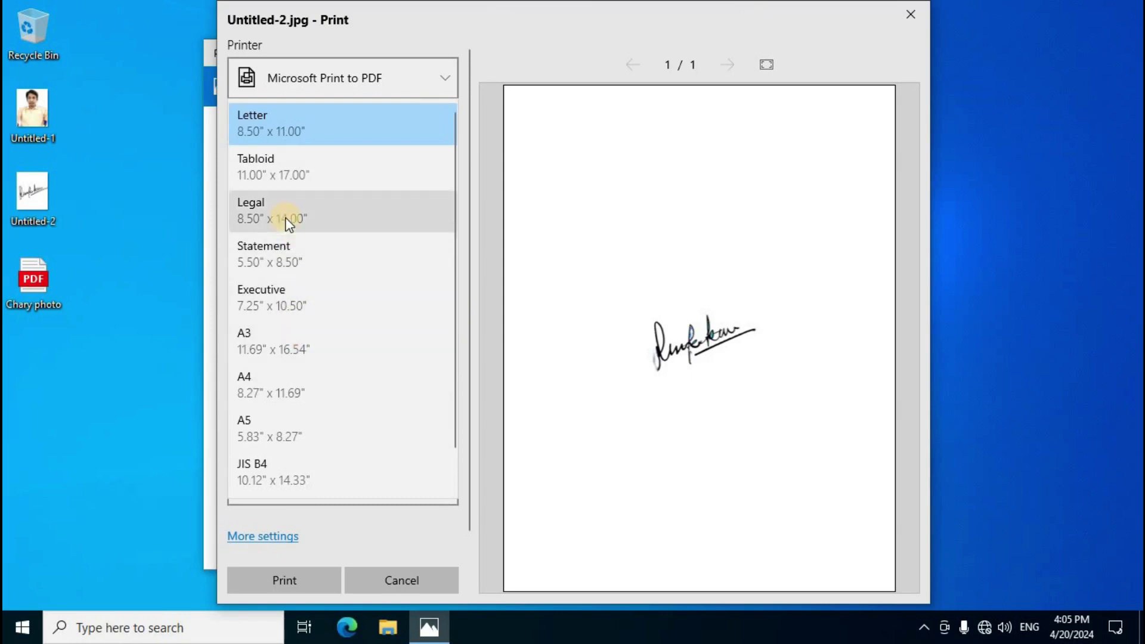
pyautogui.scroll(-1, 293, 276)
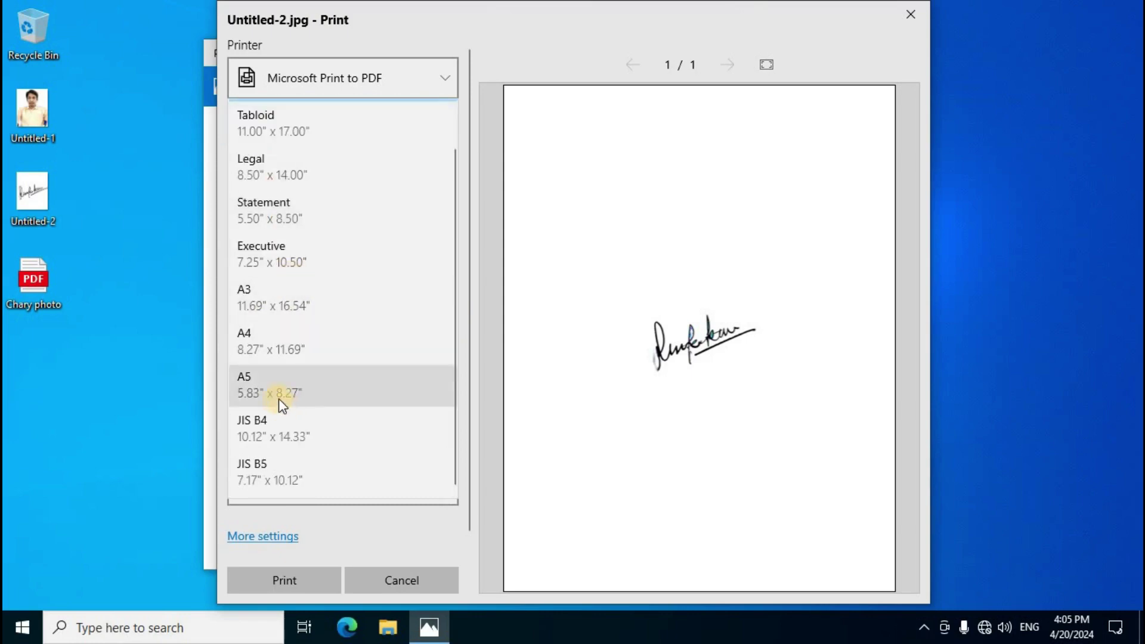
pyautogui.click(278, 398)
pyautogui.click(259, 246)
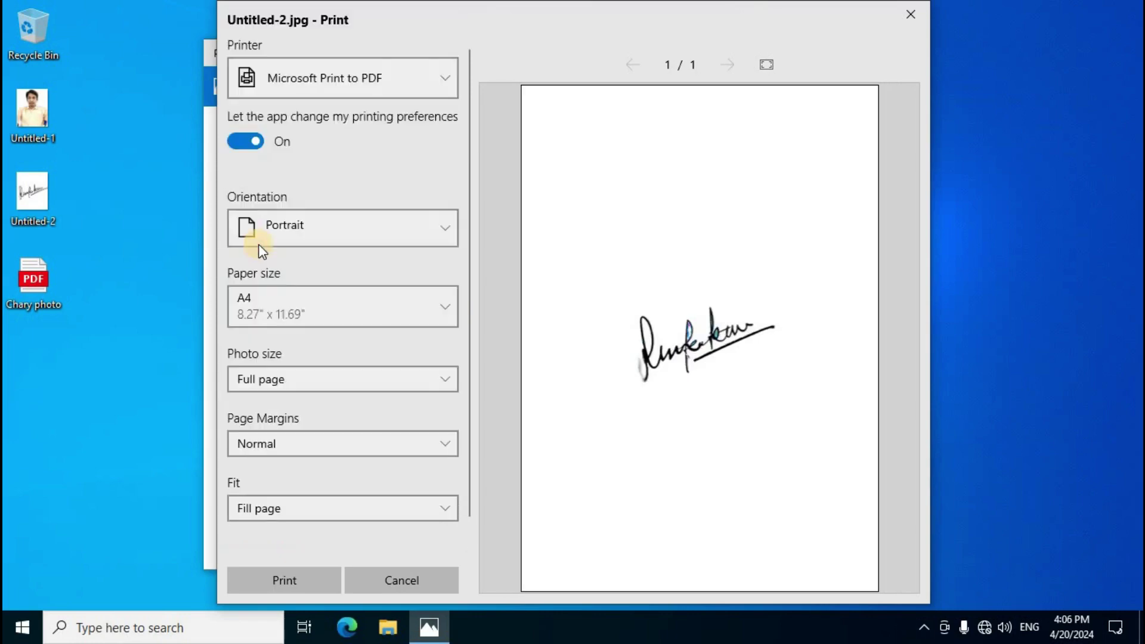
# Print the signature image to a PDF on the Desktop named "Signature" and close the image
pyautogui.click(287, 581)
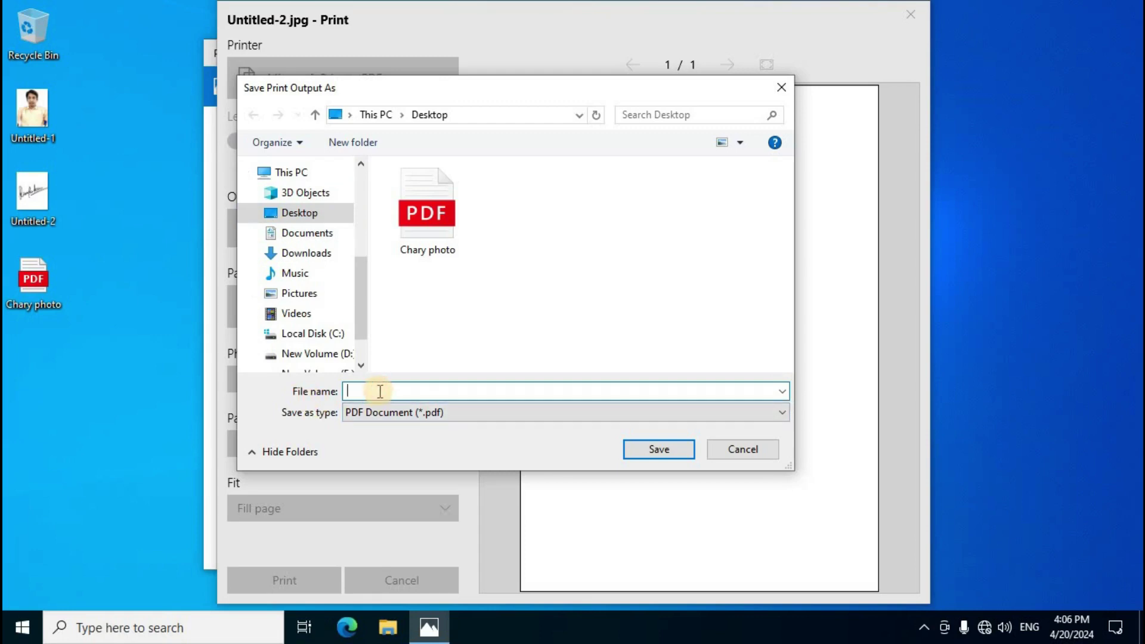
pyautogui.write('Signature')
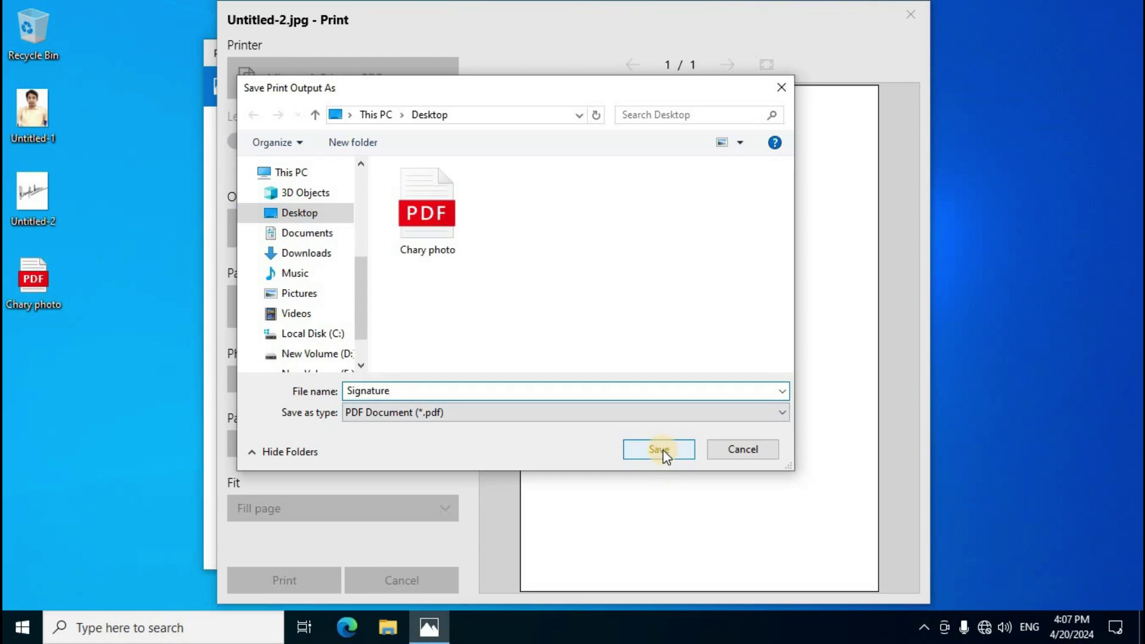
pyautogui.click(665, 454)
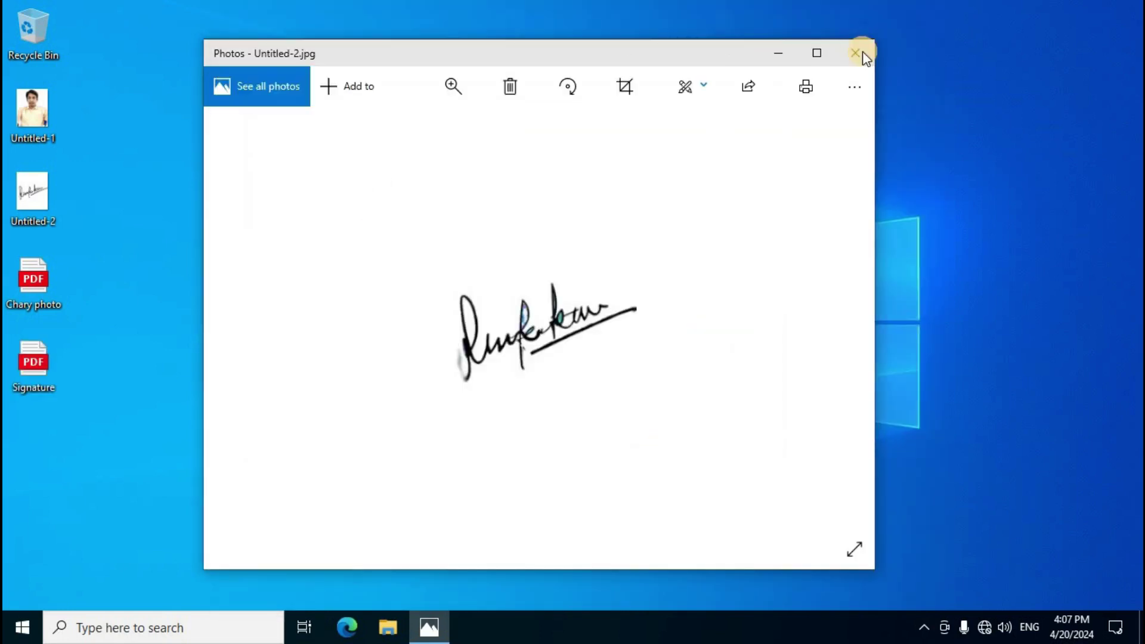
pyautogui.click(862, 51)
# Open the photo PDF and the Signature PDF from the desktop to check their pages, minimizing the viewer after each
pyautogui.click(46, 285)
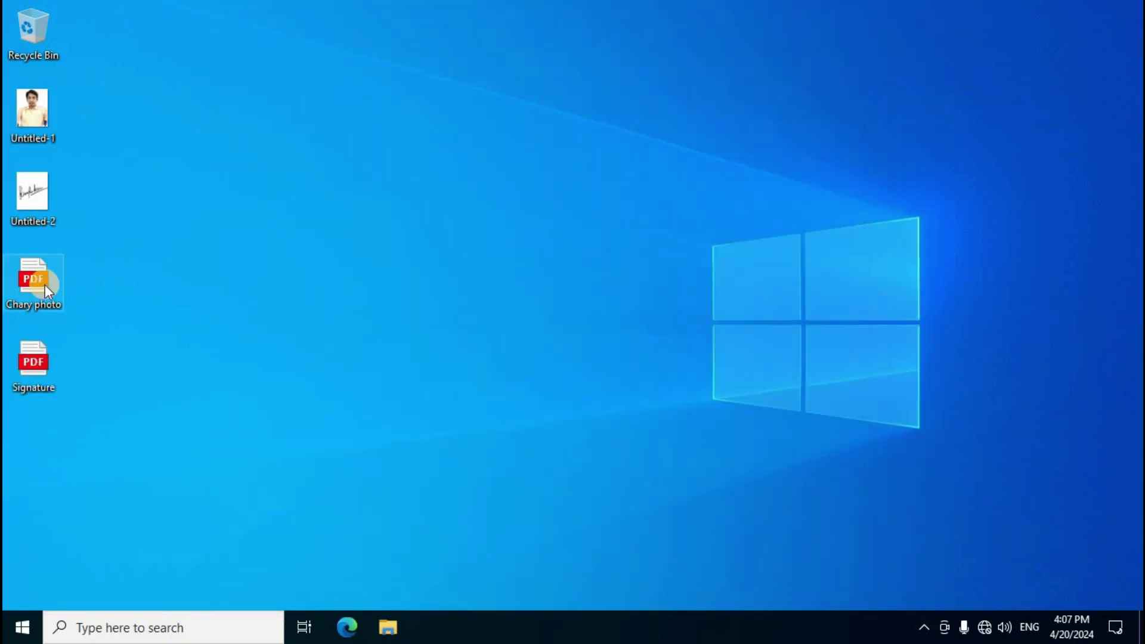
pyautogui.click(366, 339)
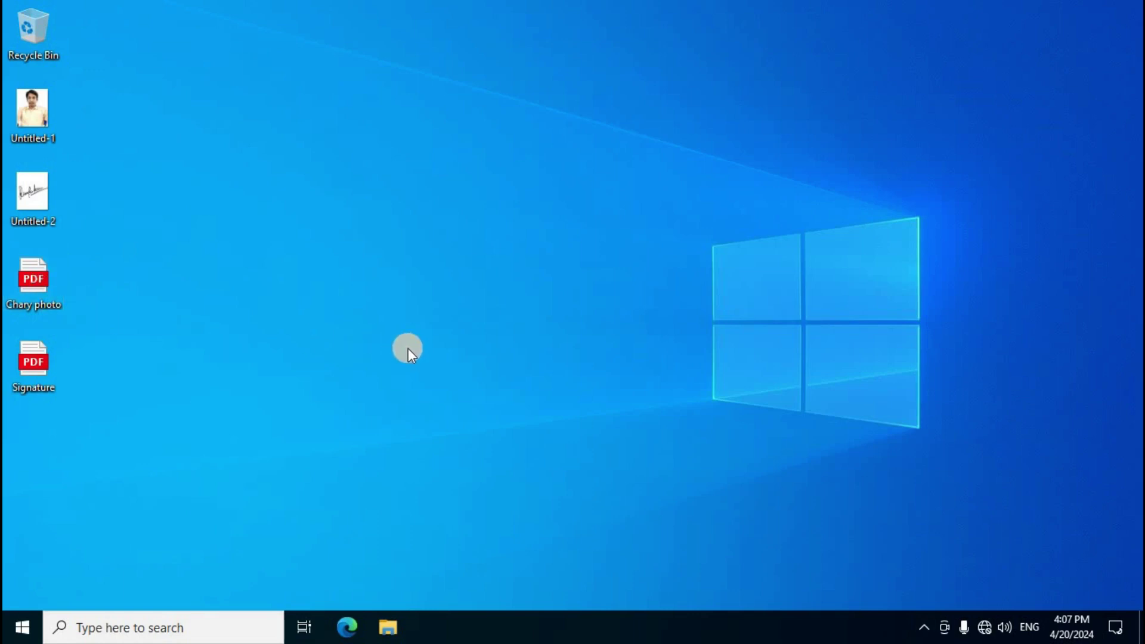
pyautogui.click(350, 631)
pyautogui.doubleClick(50, 285)
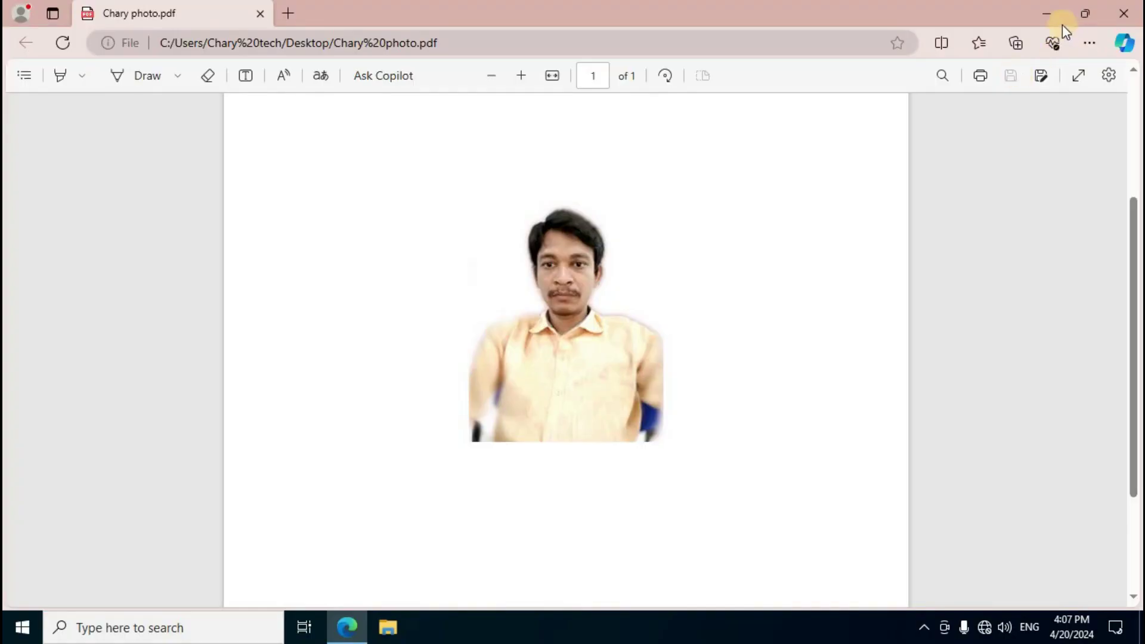
pyautogui.click(1045, 14)
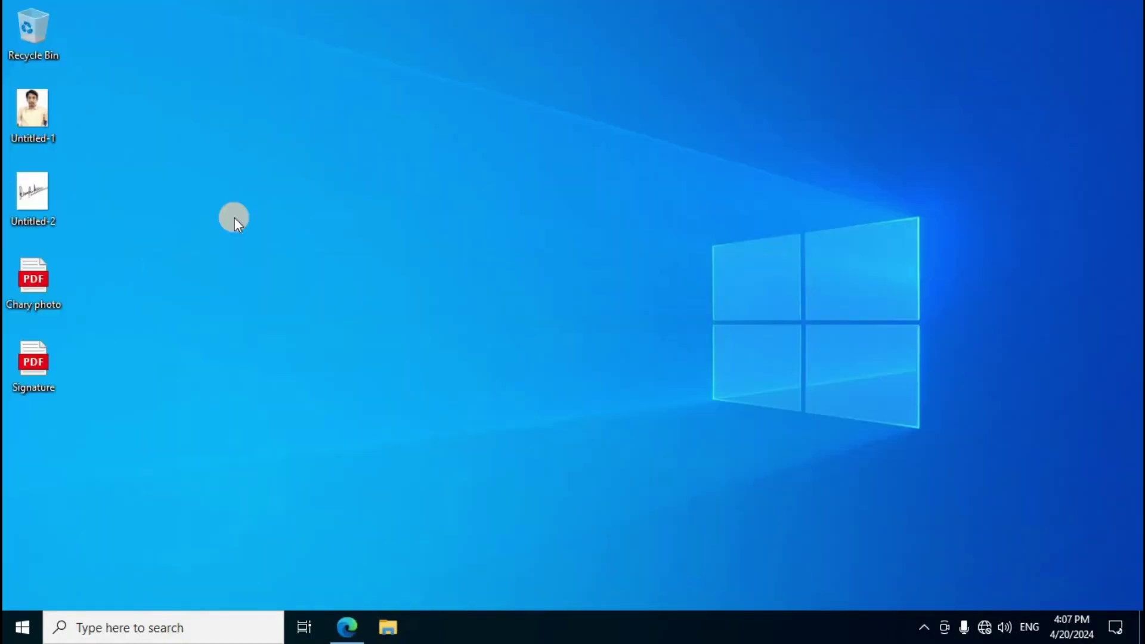
pyautogui.doubleClick(46, 365)
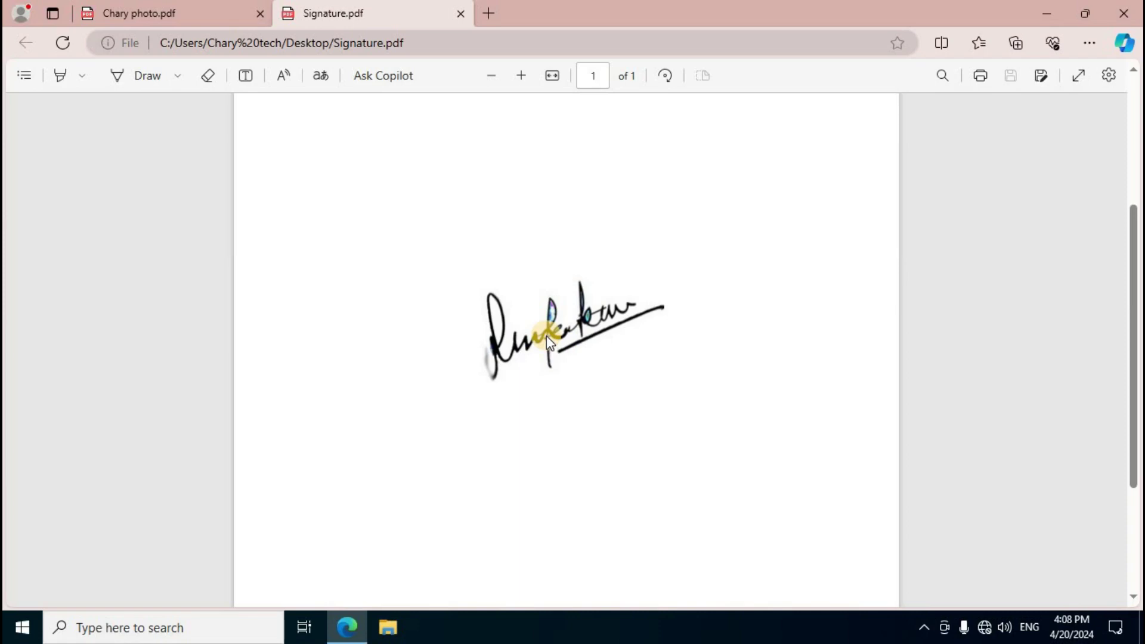
pyautogui.click(1048, 13)
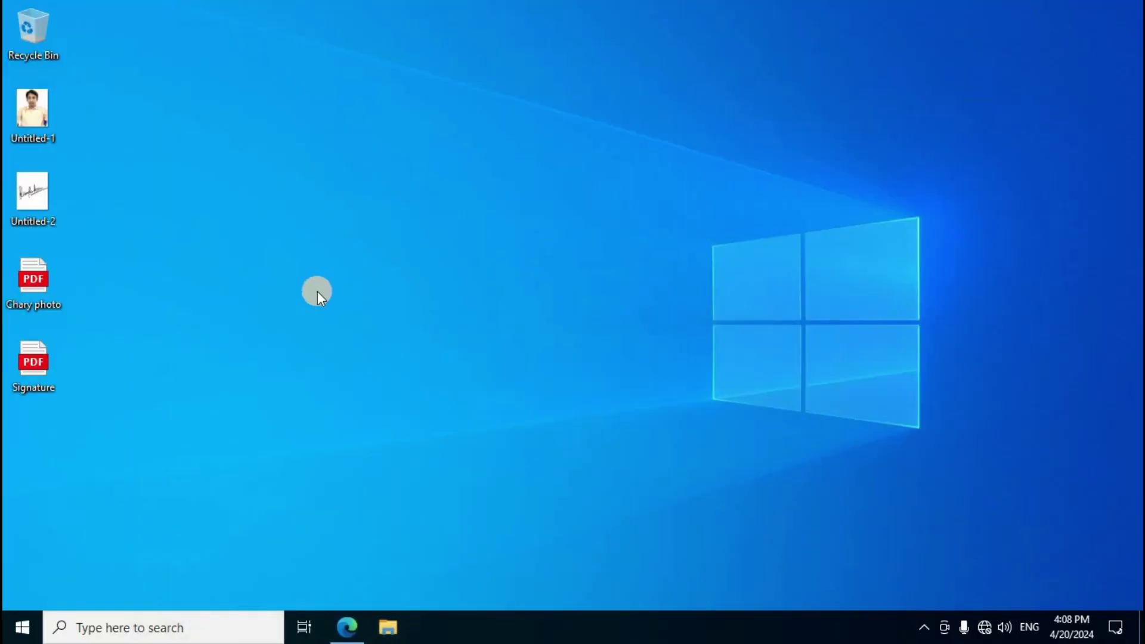